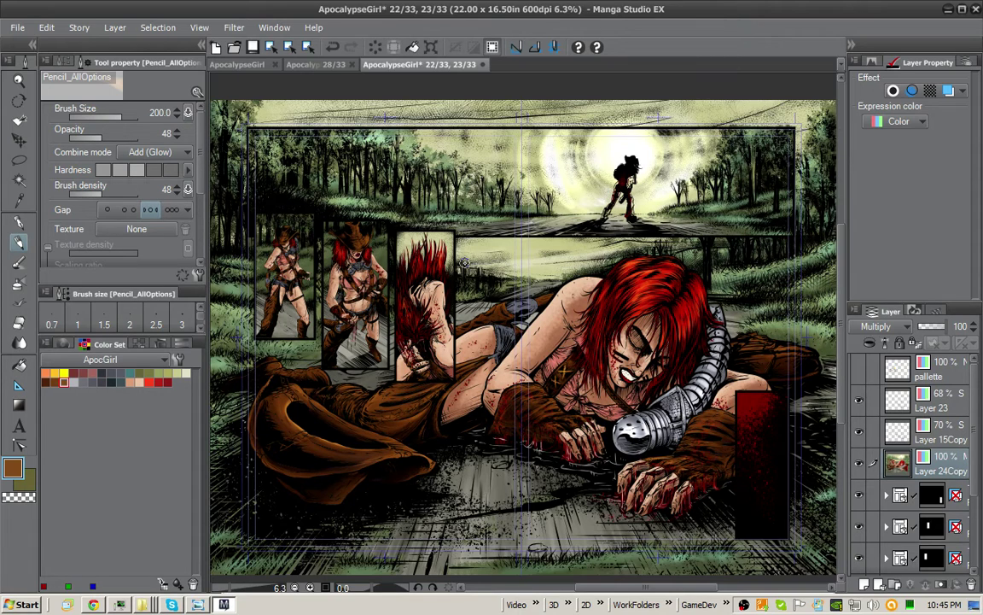
Step: Pick the grey-blue swatch as the painting colour and extend the brush's tool property area to show more settings
scroll(539, 354, "up", 4)
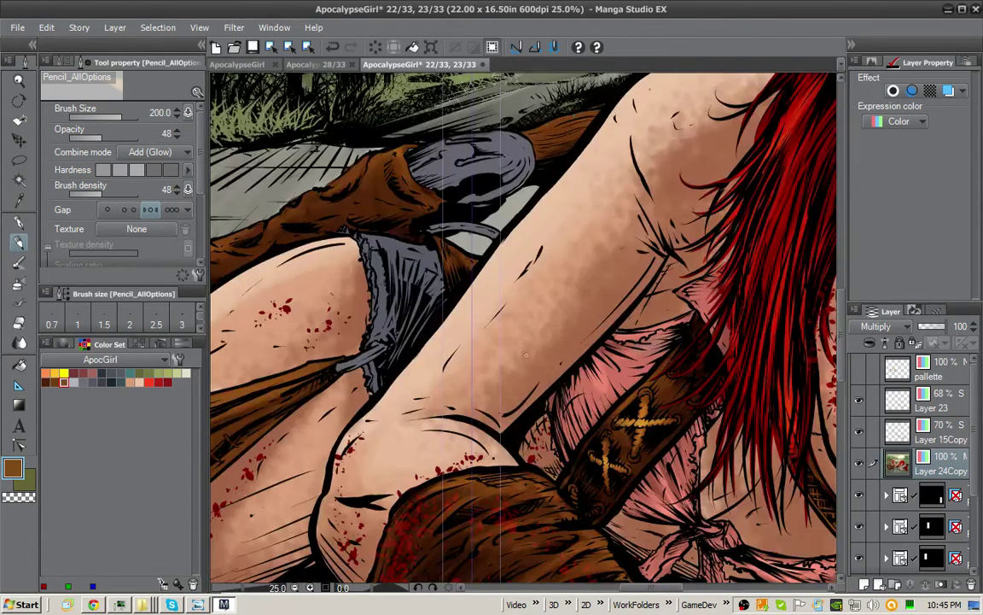
scroll(539, 354, "down", 4)
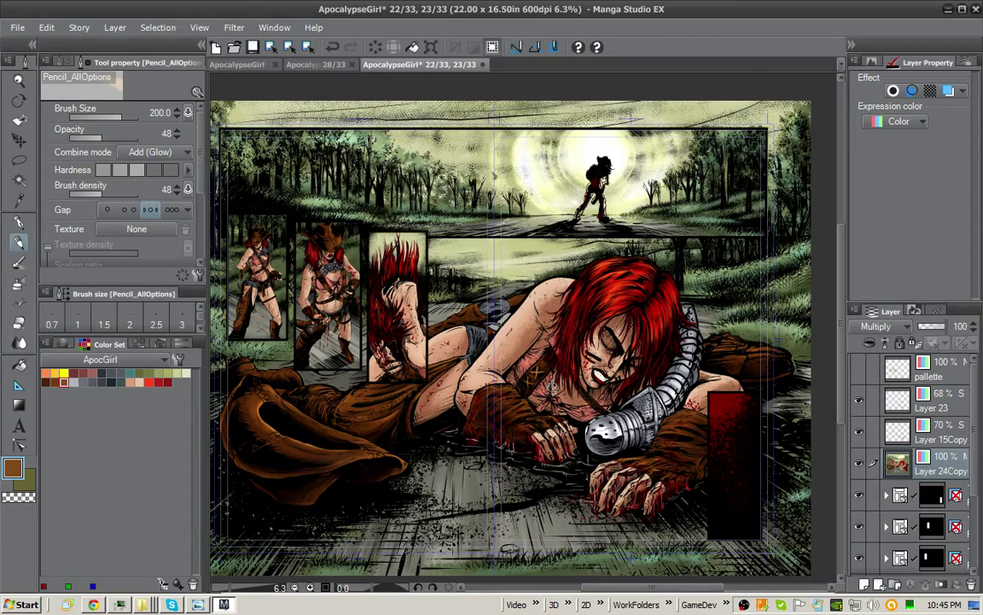
scroll(478, 317, "up", 5)
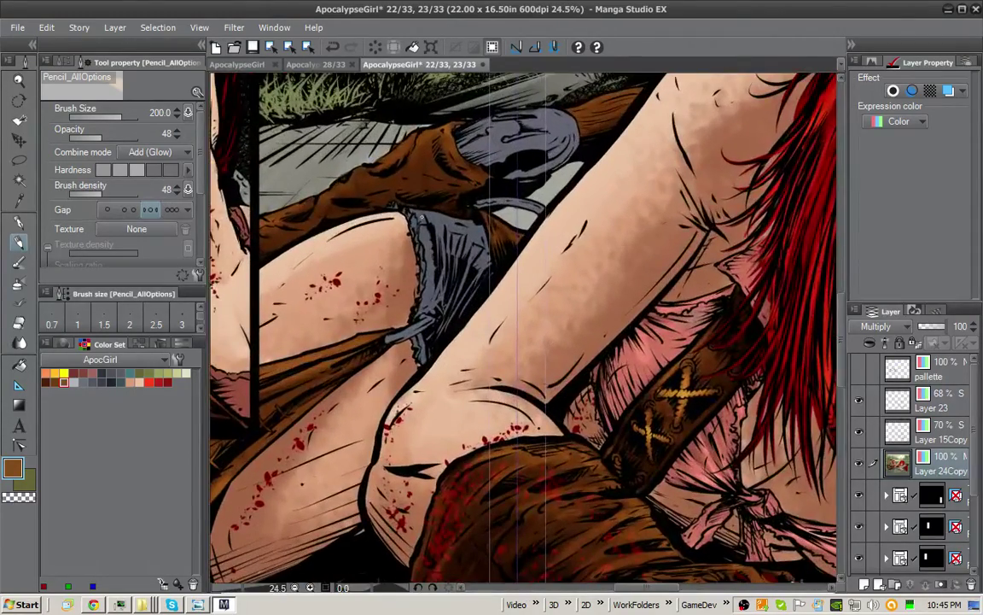
left_click_drag(420, 216, 461, 384)
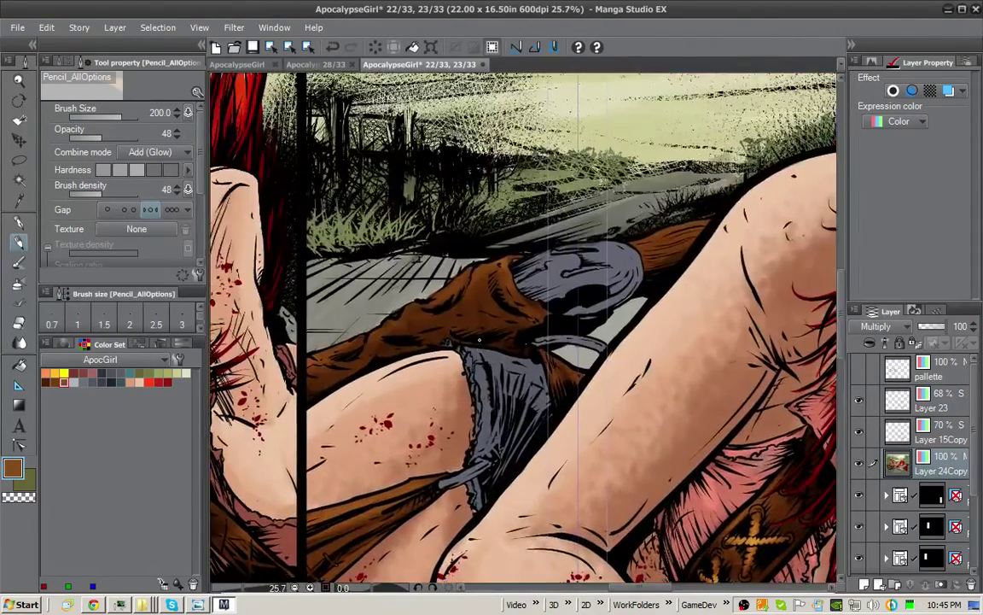
left_click_drag(512, 358, 578, 248)
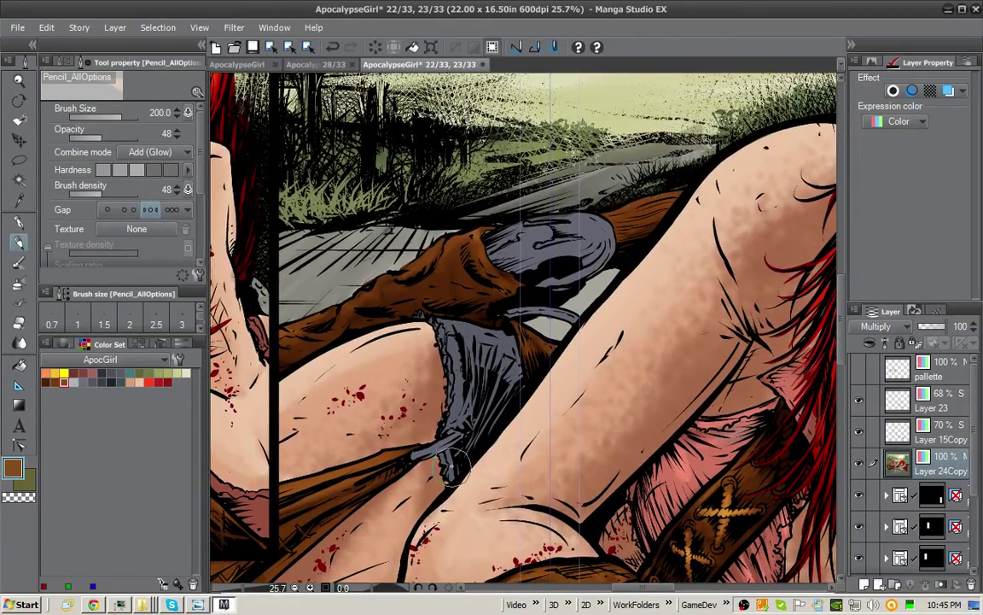
left_click_drag(540, 351, 452, 271)
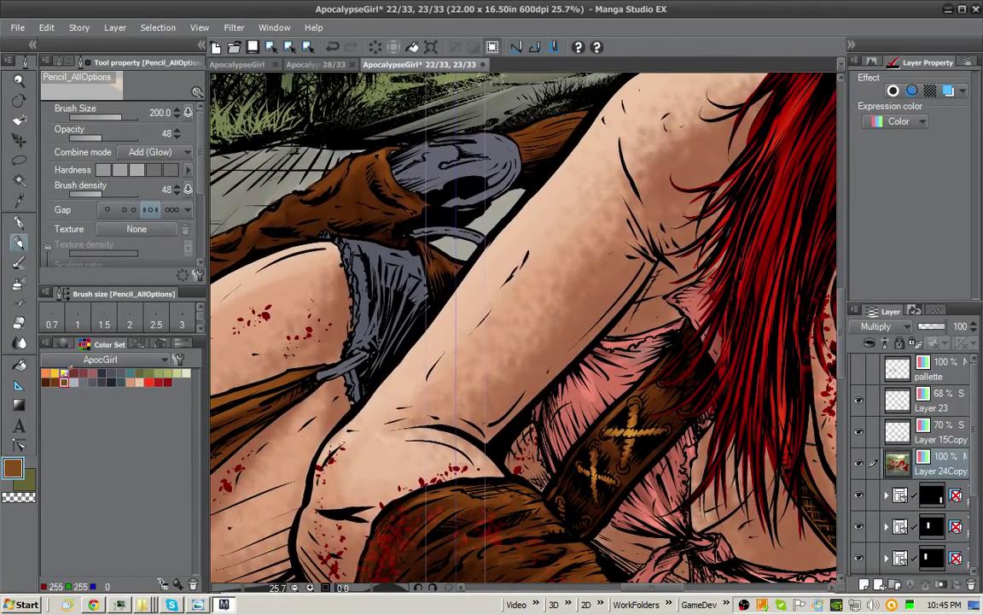
left_click(83, 381)
left_click_drag(326, 239, 331, 260)
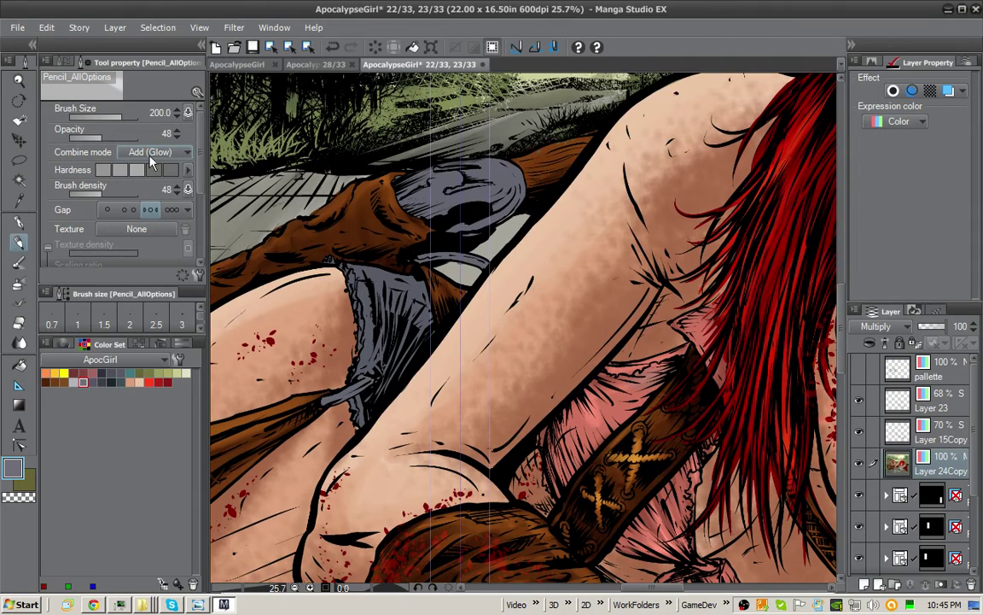
left_click(20, 243)
left_click_drag(158, 284, 161, 418)
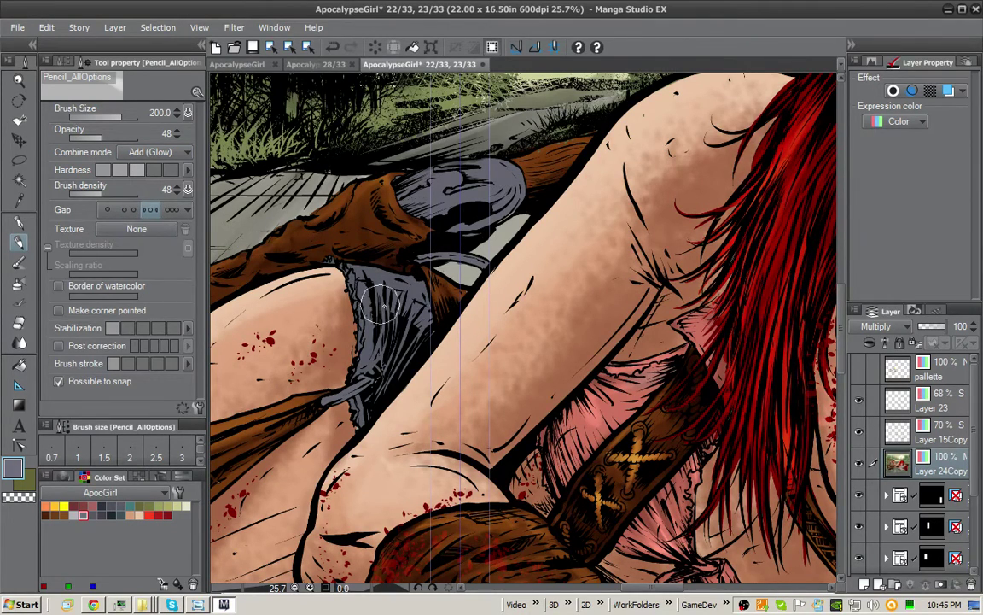
Step: Reduce the brush size to 150 and paint a glow highlight along the thin grey strap behind the shorts
key("bracketleft")
key("bracketleft")
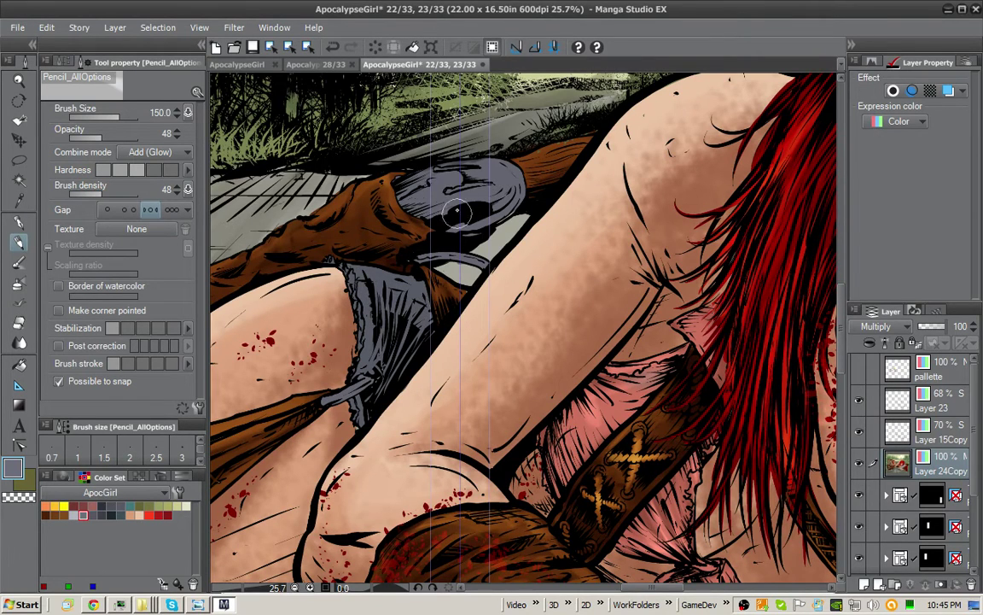
left_click_drag(481, 261, 418, 260)
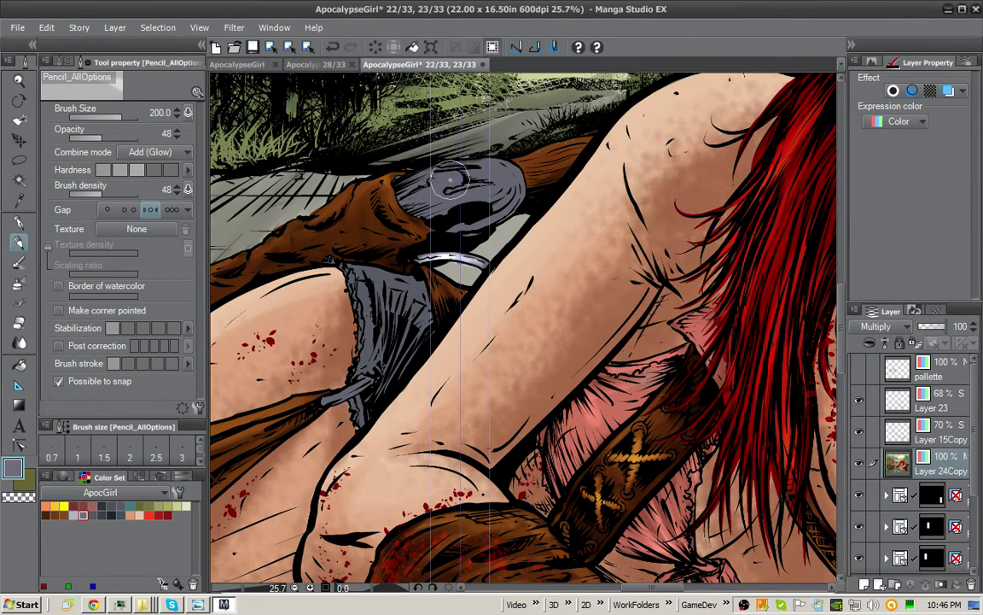
Step: Set the brush size to 200 and paint glow highlights on the grey oval piece of the far leg and the denim shorts
key("bracketright")
key("bracketright")
mouse_move(422, 189)
left_mouse_down()
mouse_move(375, 175)
mouse_move(406, 167)
mouse_move(392, 181)
mouse_move(507, 182)
mouse_move(458, 168)
mouse_move(395, 180)
mouse_move(402, 186)
left_mouse_up()
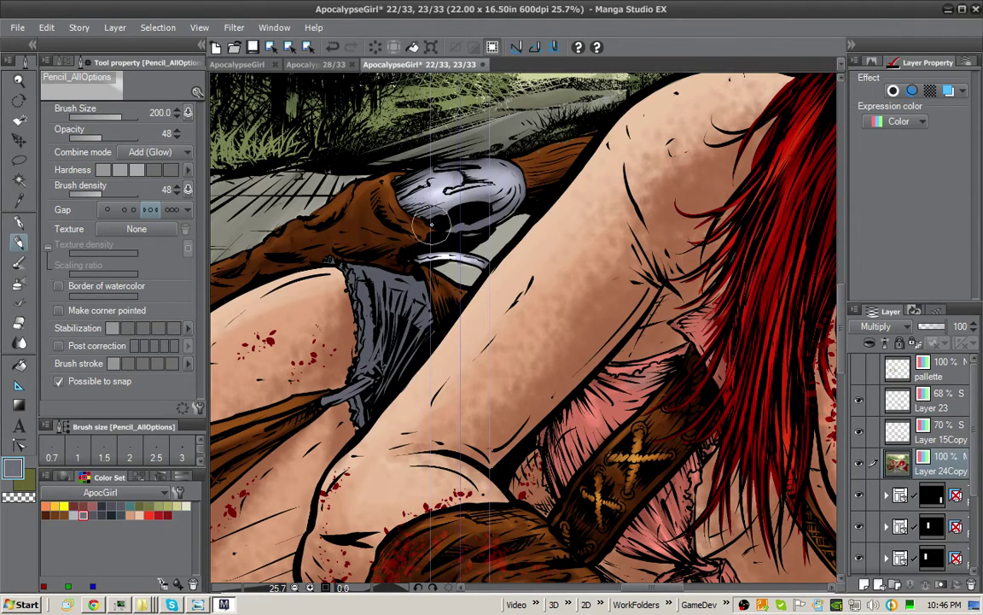
mouse_move(349, 305)
left_mouse_down()
mouse_move(469, 239)
mouse_move(452, 273)
mouse_move(495, 205)
mouse_move(534, 228)
left_mouse_up()
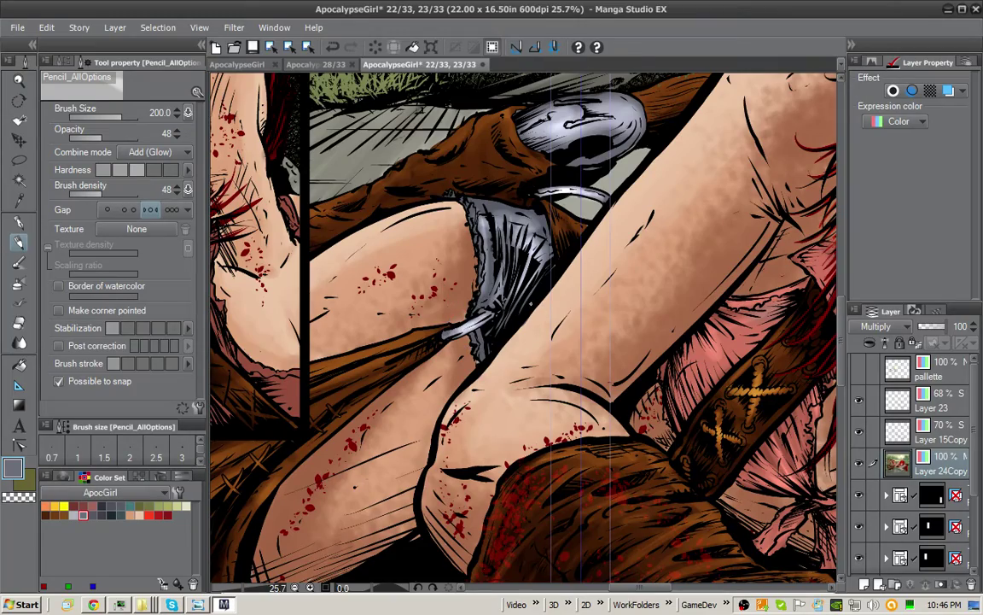
scroll(478, 271, "down", 1)
scroll(522, 312, "down", 4)
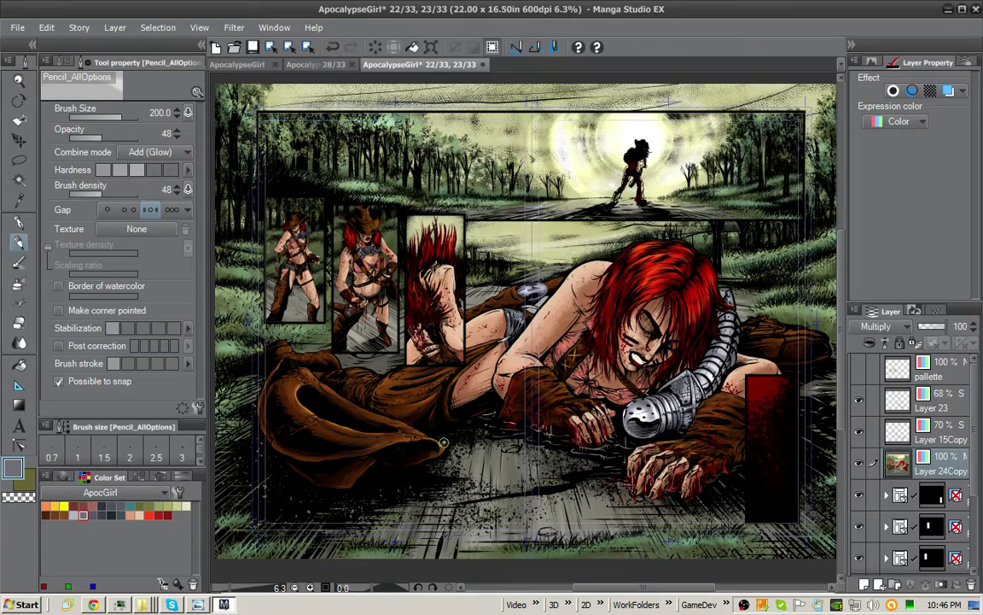
Step: Pick the brown swatch and set the brush to 35 opacity, the softest hardness and size 400
scroll(414, 273, "up", 2)
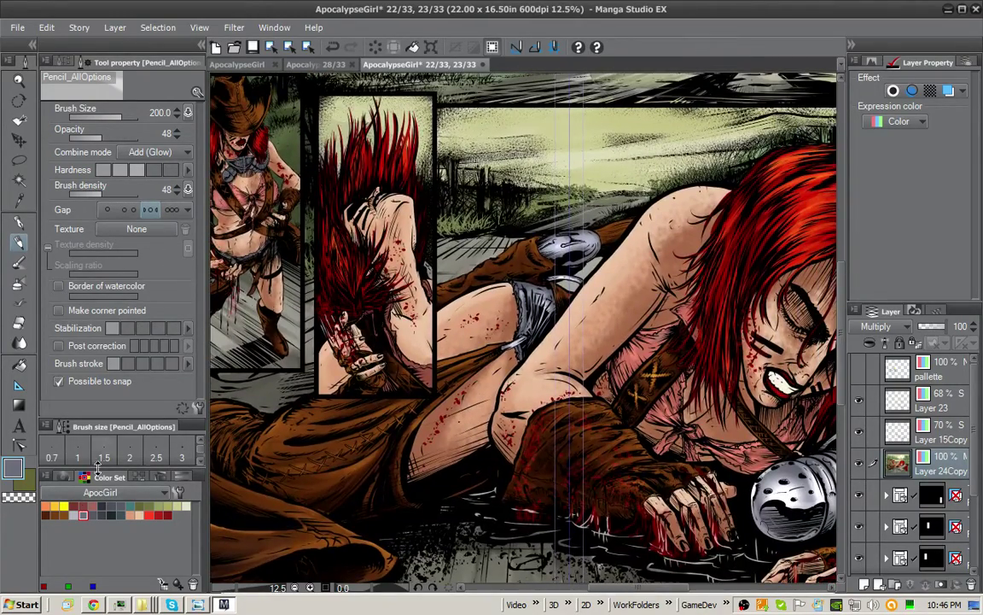
left_click(64, 513)
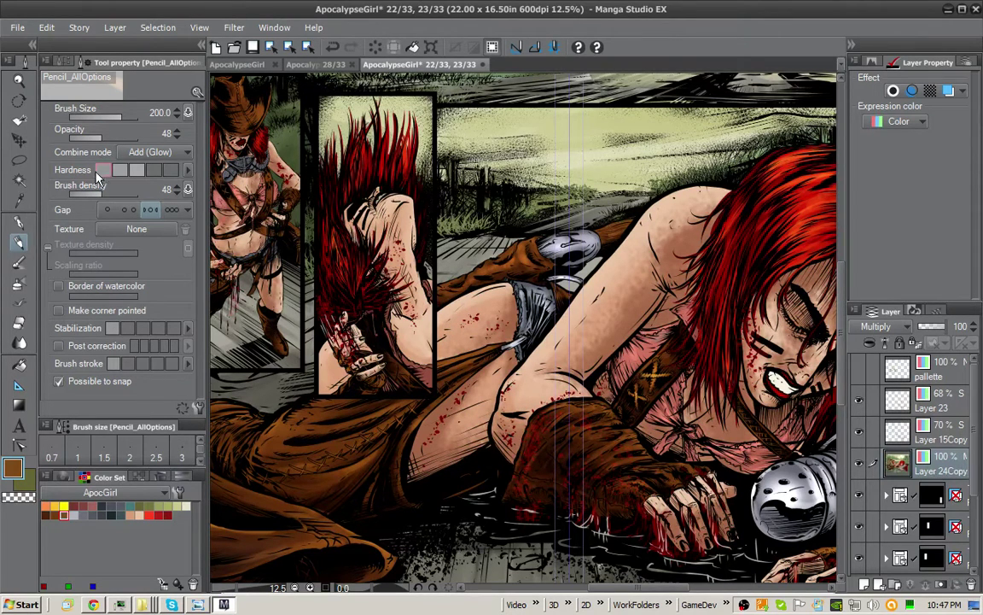
left_click(90, 137)
left_click_drag(89, 139, 93, 141)
left_click(104, 170)
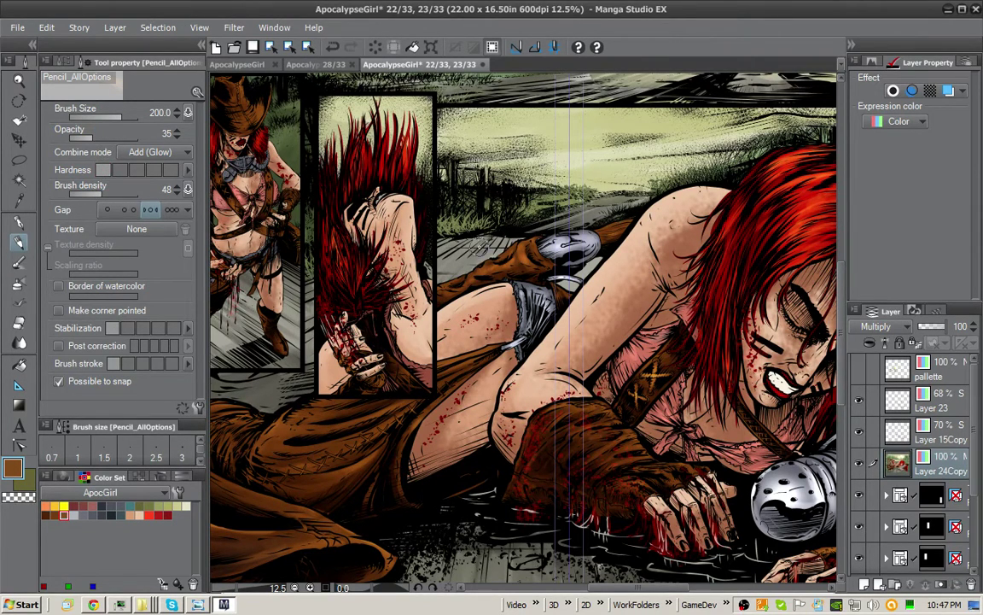
key("]")
key("]")
key("]")
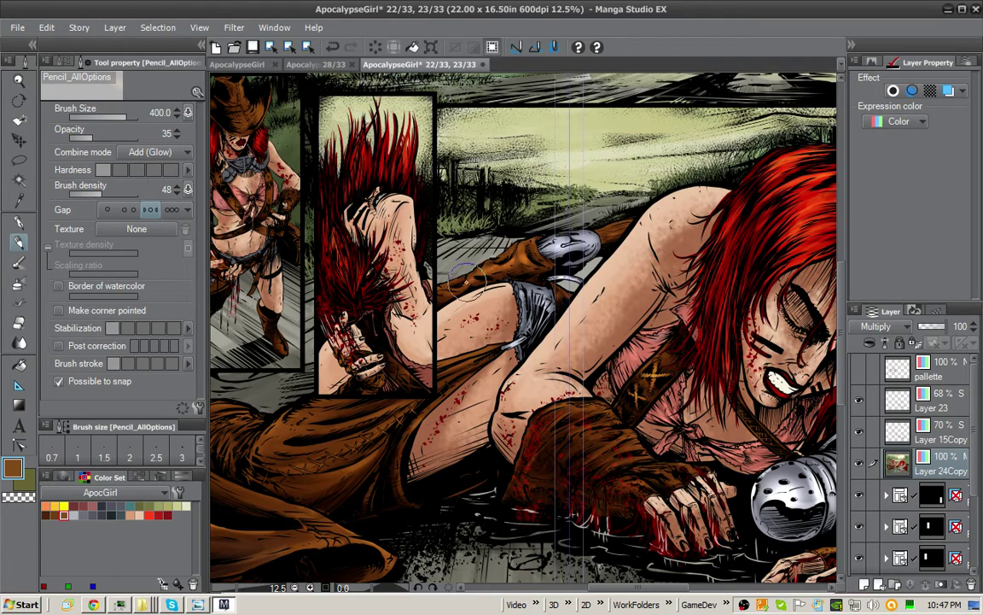
Step: Paint soft brown glow highlights over the leather boots and arm wraps of the lying figure
left_click_drag(552, 209, 532, 190)
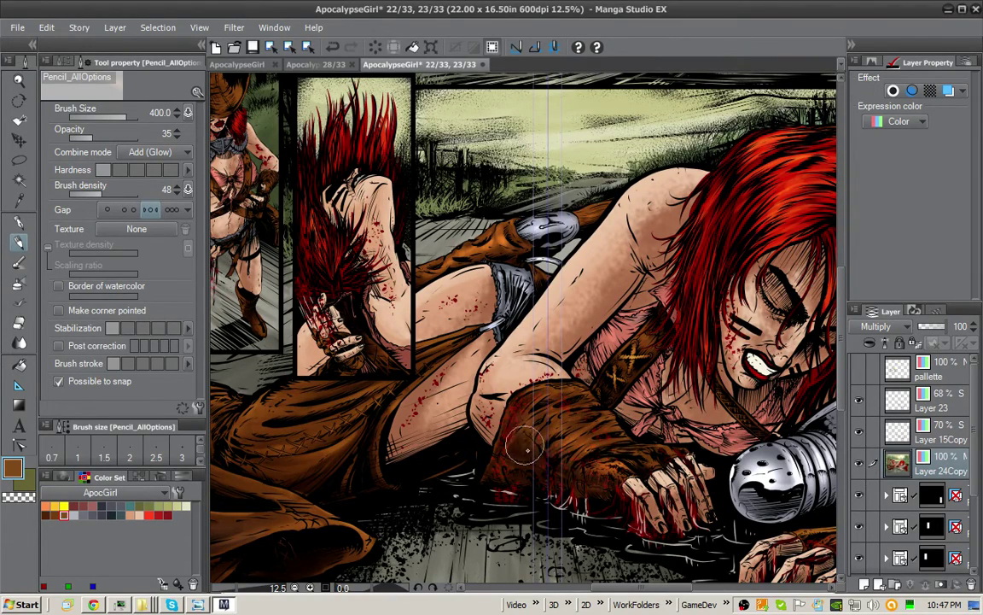
left_click_drag(503, 418, 247, 367)
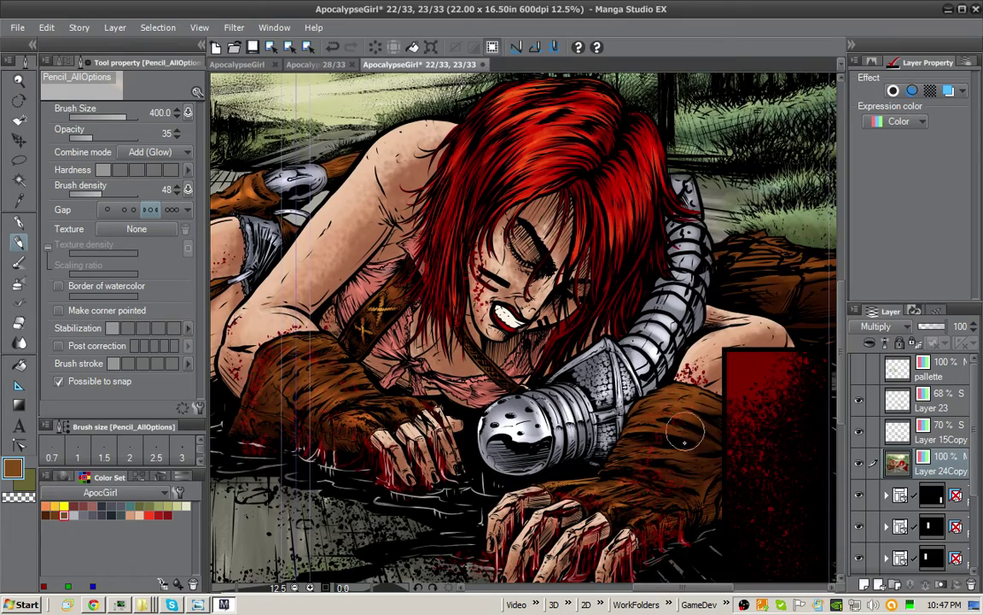
left_click_drag(636, 500, 500, 546)
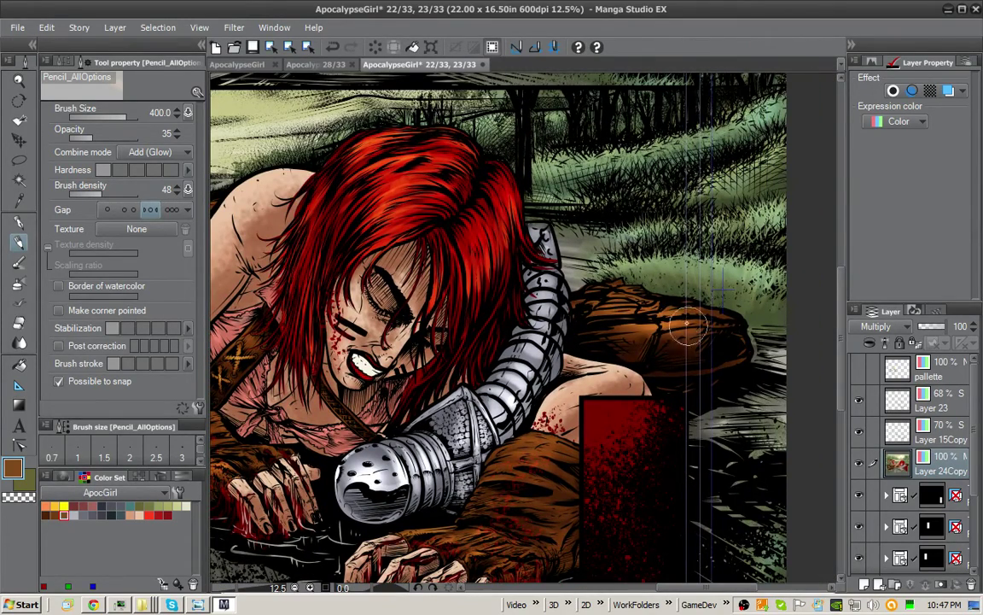
scroll(470, 300, "down", 1)
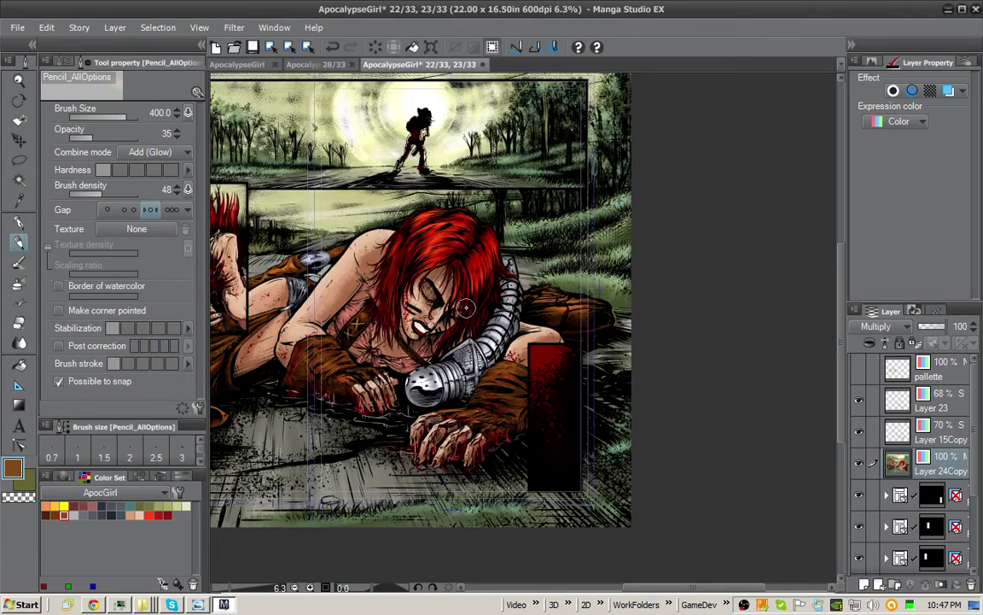
left_click_drag(472, 300, 674, 343)
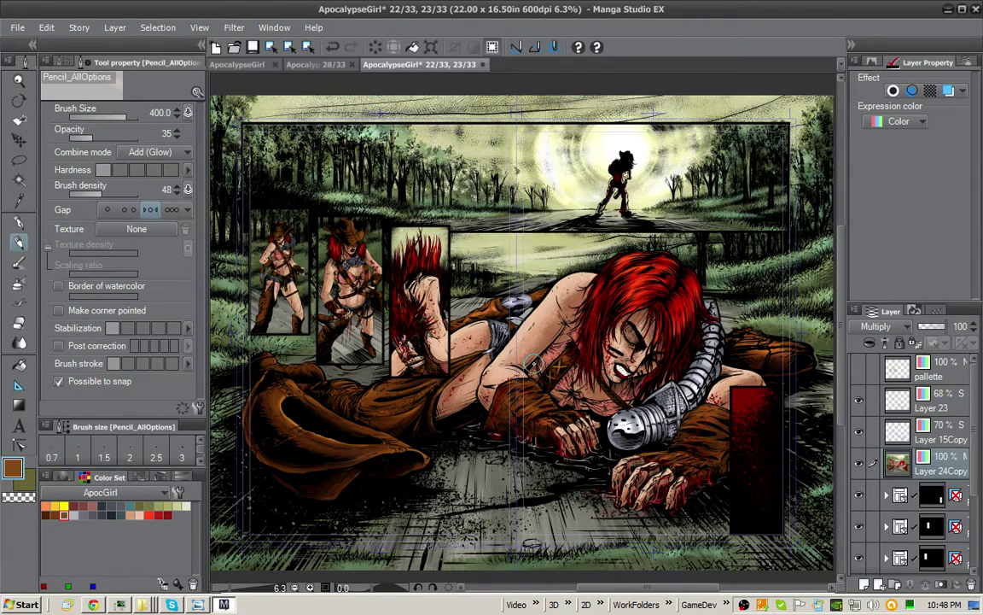
left_click_drag(533, 360, 538, 351)
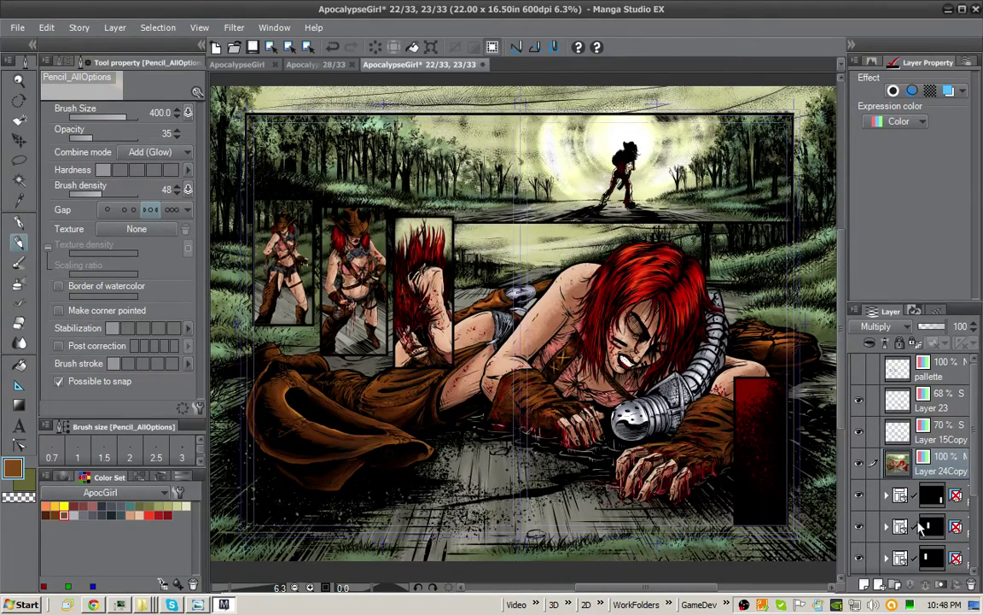
Step: Create a new layer folder and move the colour layer Layer 24Copy into it
left_click(894, 586)
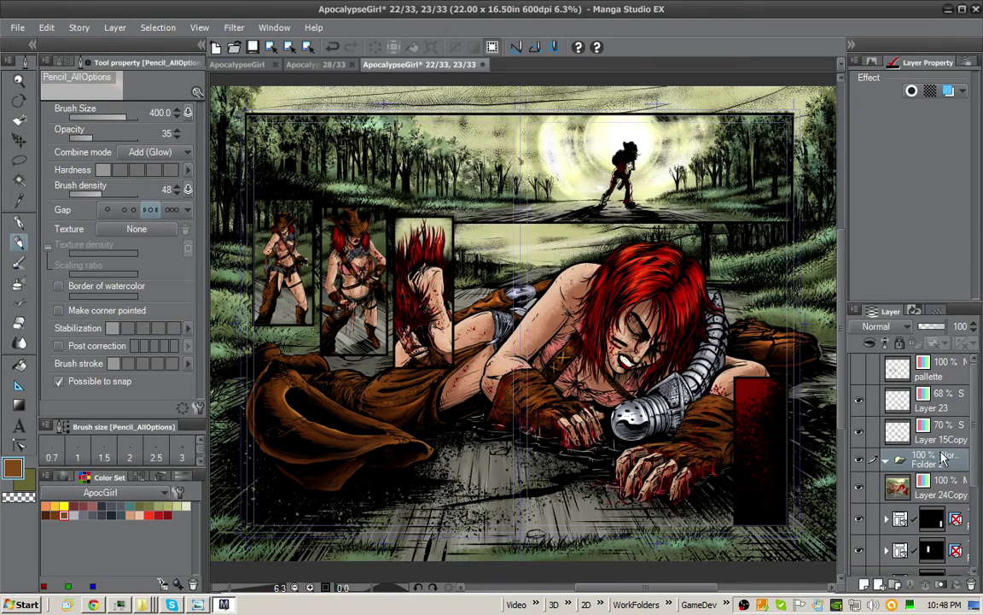
left_click_drag(929, 497, 908, 486)
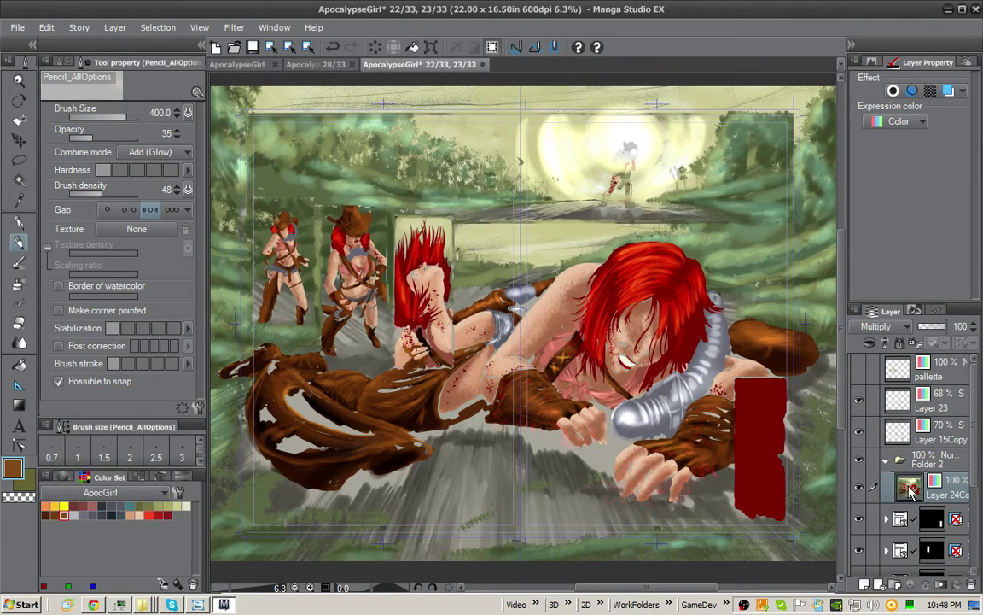
left_click(931, 461)
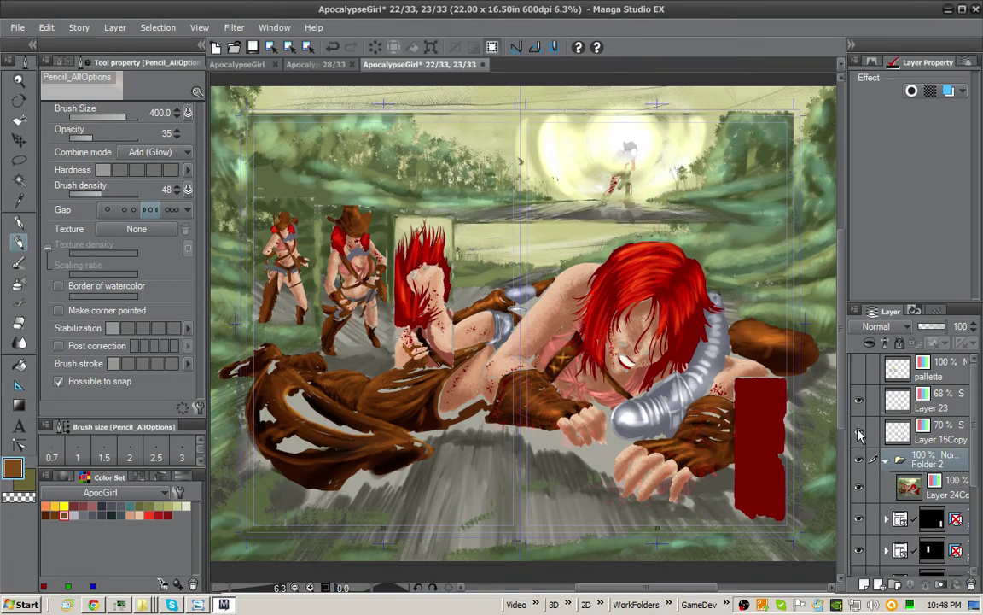
left_click(949, 496)
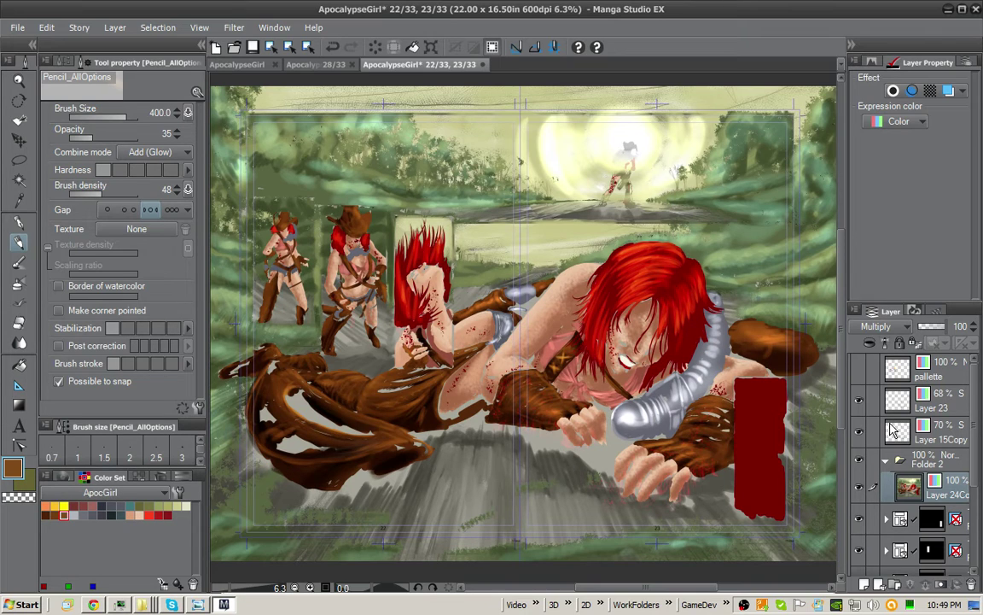
Step: Set the new folder's blending mode to Multiply
left_click(926, 461)
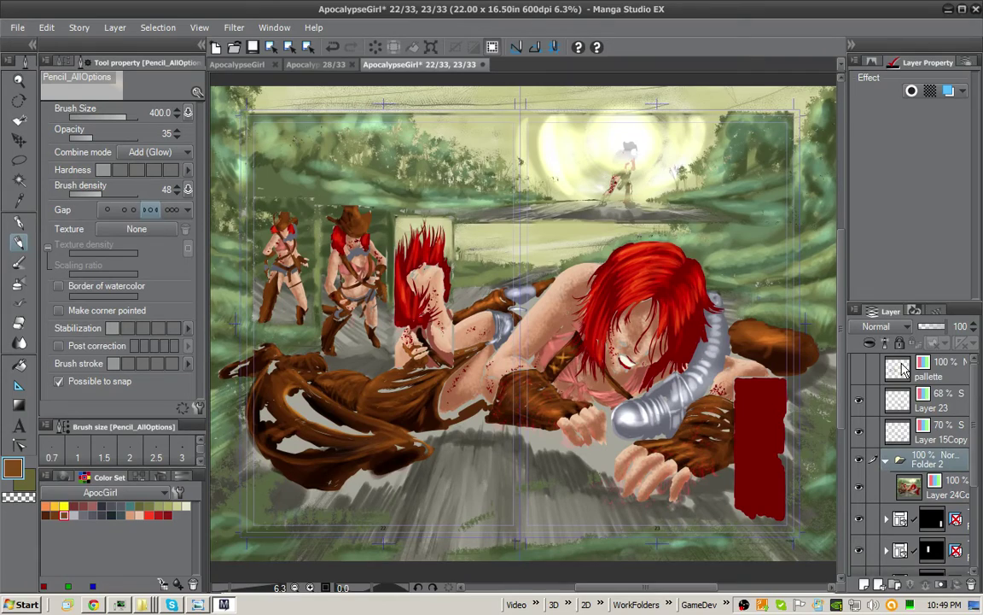
left_click(899, 326)
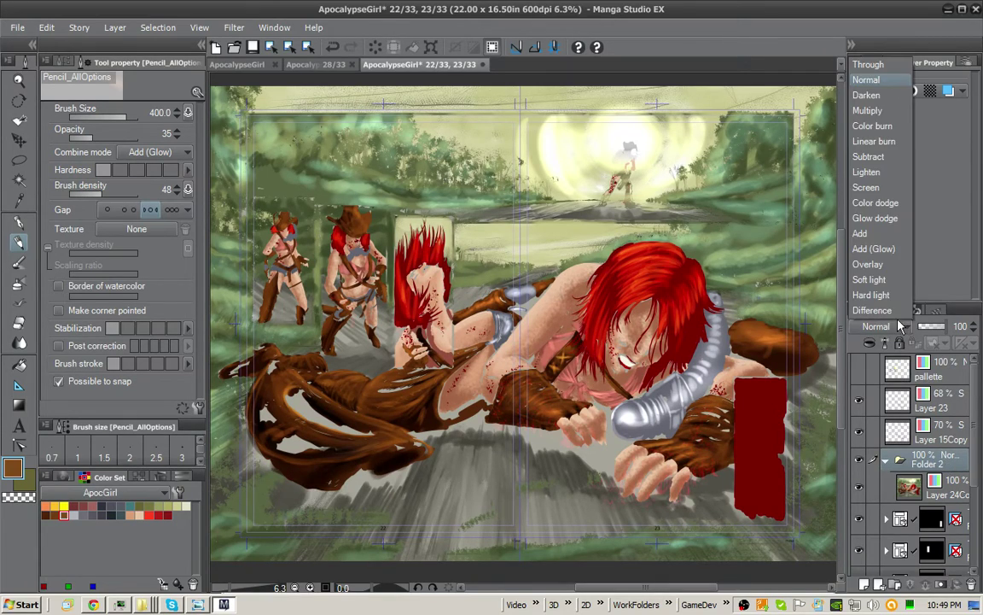
left_click(867, 110)
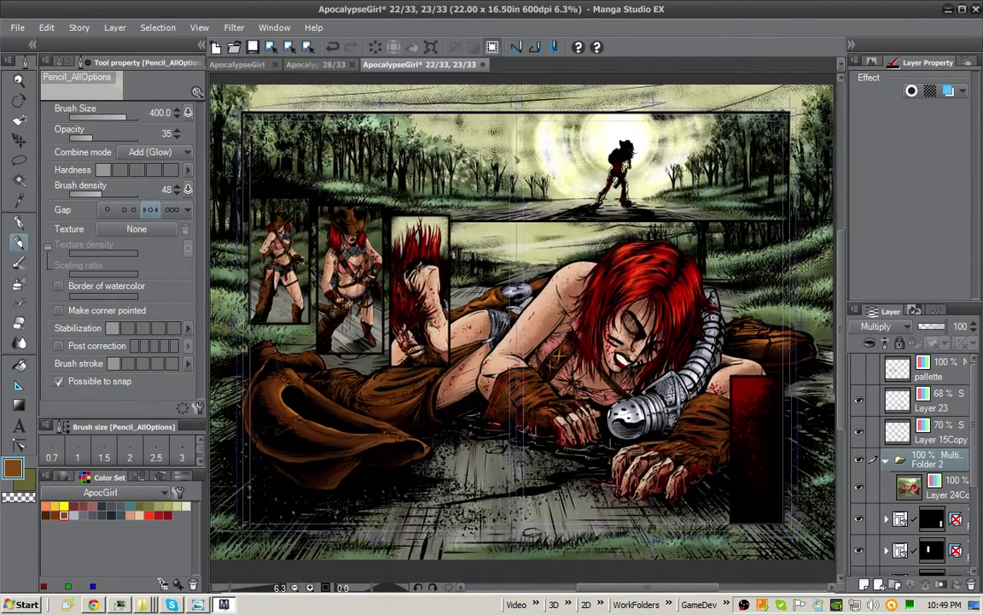
Step: Load the contents of the colour layer Layer 24Copy as a selection and add a Hue/Saturation/Luminosity correction layer above it
left_click(923, 442)
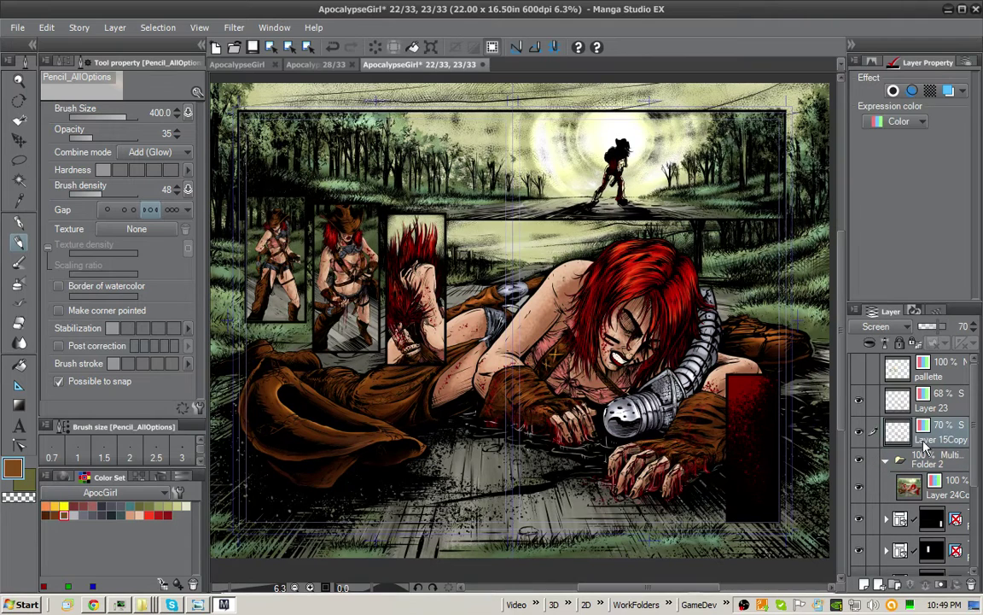
left_click(910, 488)
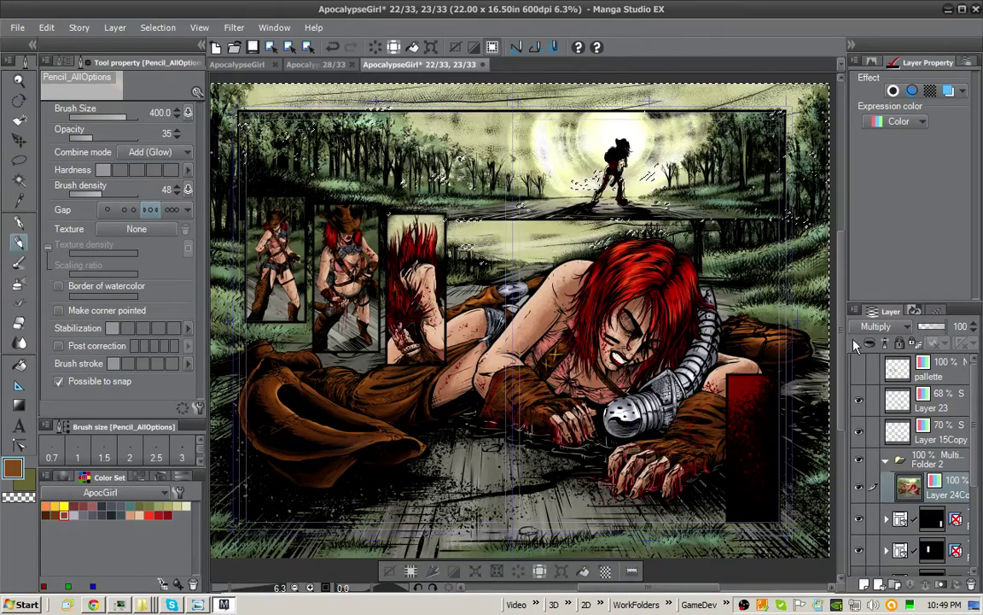
left_click(855, 313)
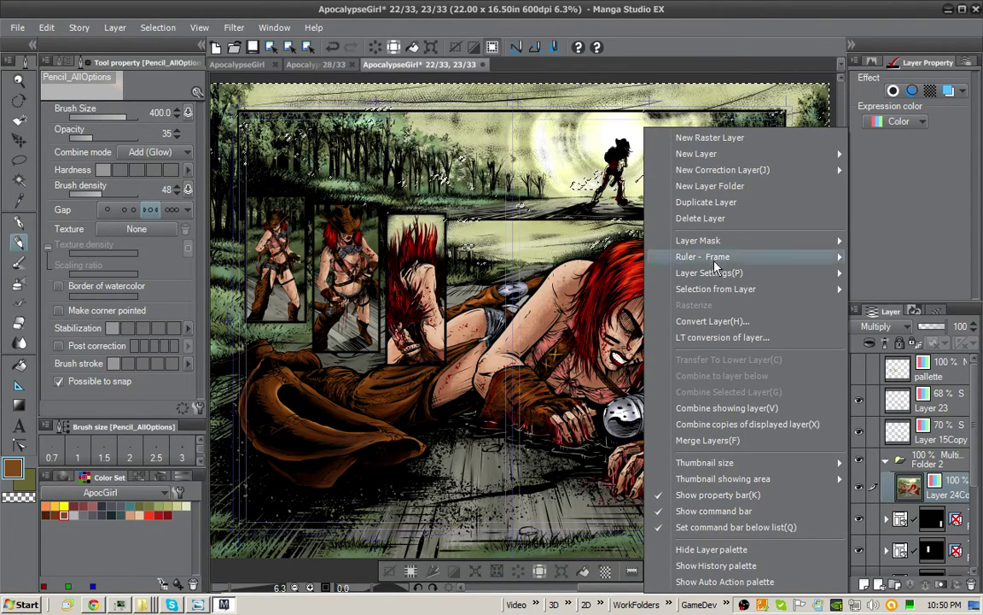
mouse_move(749, 169)
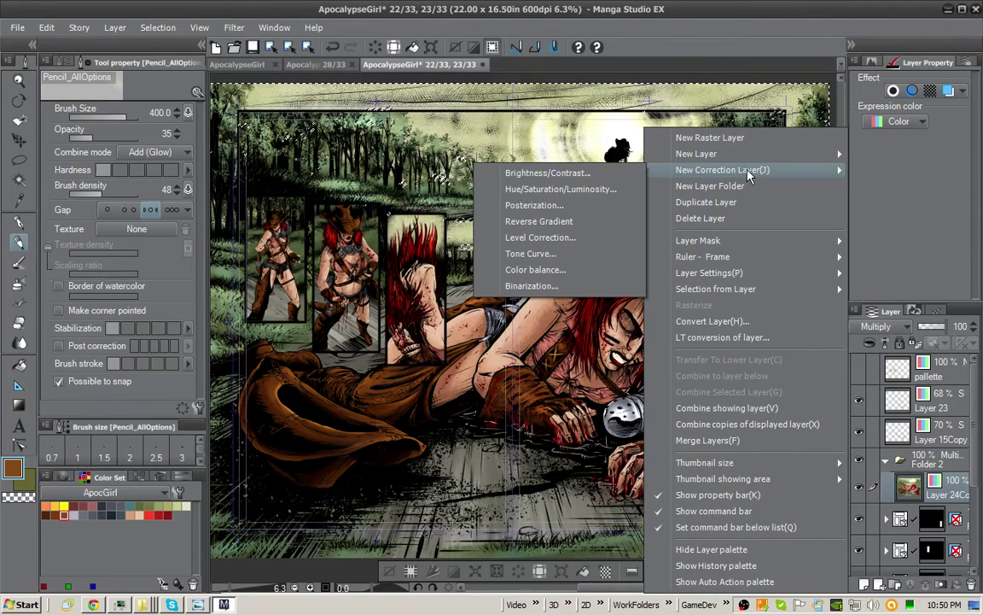
left_click(574, 192)
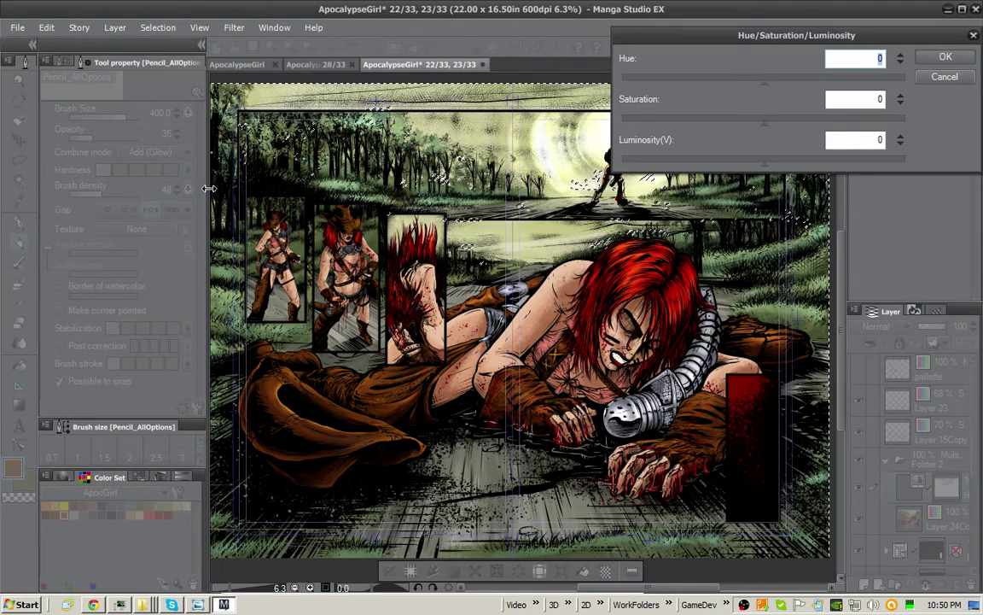
Step: Set the correction layer's luminosity to 20 and its saturation to -32
left_click_drag(207, 201, 175, 203)
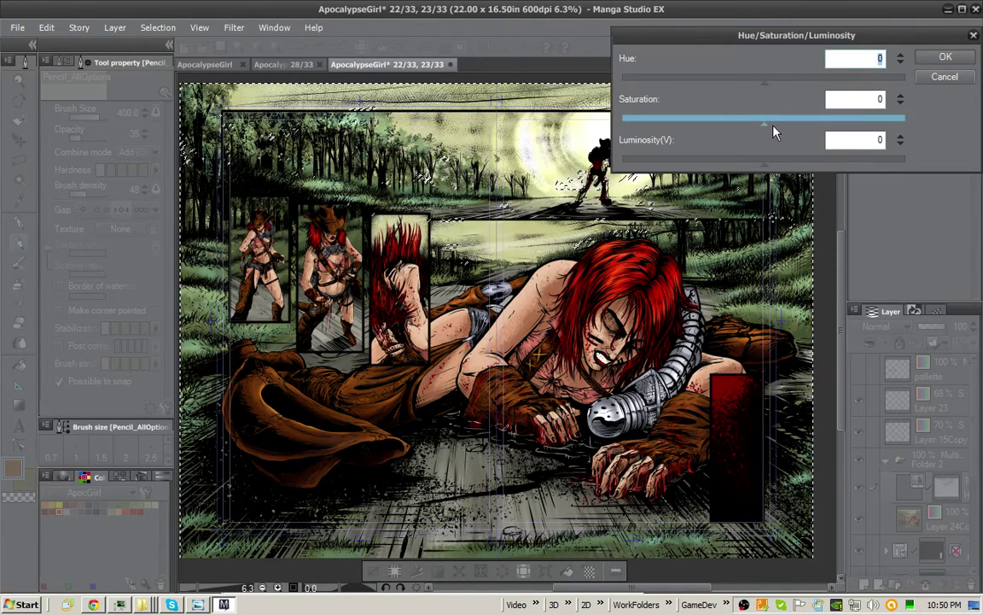
left_click_drag(766, 169, 799, 168)
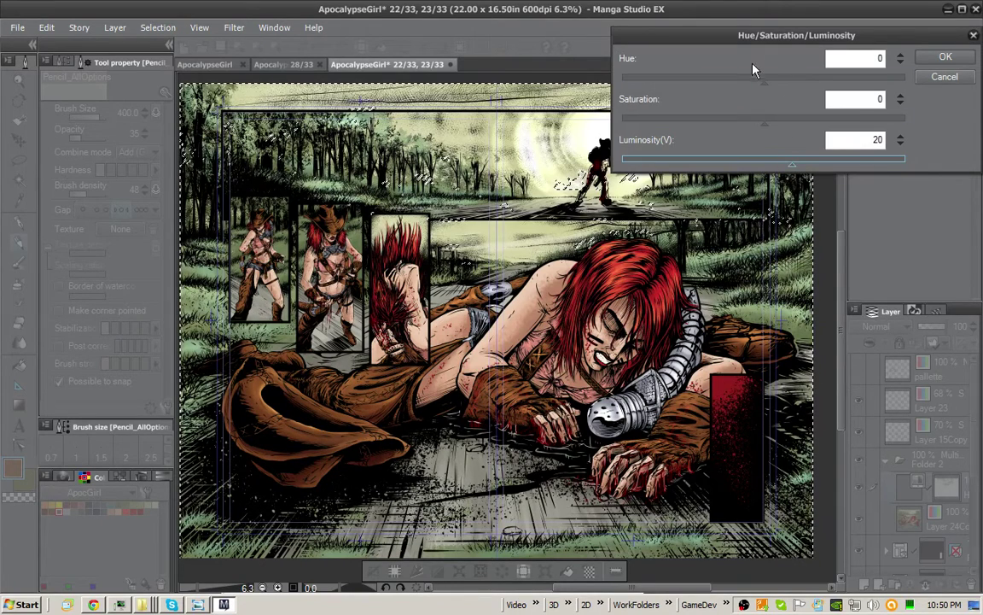
left_click_drag(764, 128, 740, 132)
mouse_move(732, 136)
left_mouse_down()
mouse_move(723, 132)
mouse_move(771, 136)
mouse_move(724, 140)
mouse_move(731, 136)
left_mouse_up()
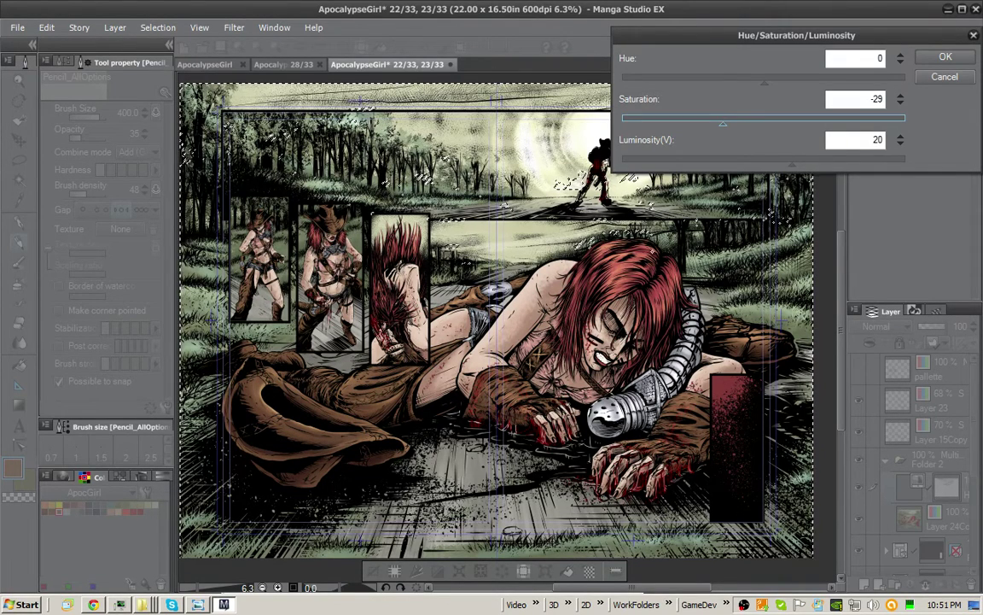
mouse_move(723, 128)
left_mouse_down()
mouse_move(706, 130)
mouse_move(720, 127)
left_mouse_up()
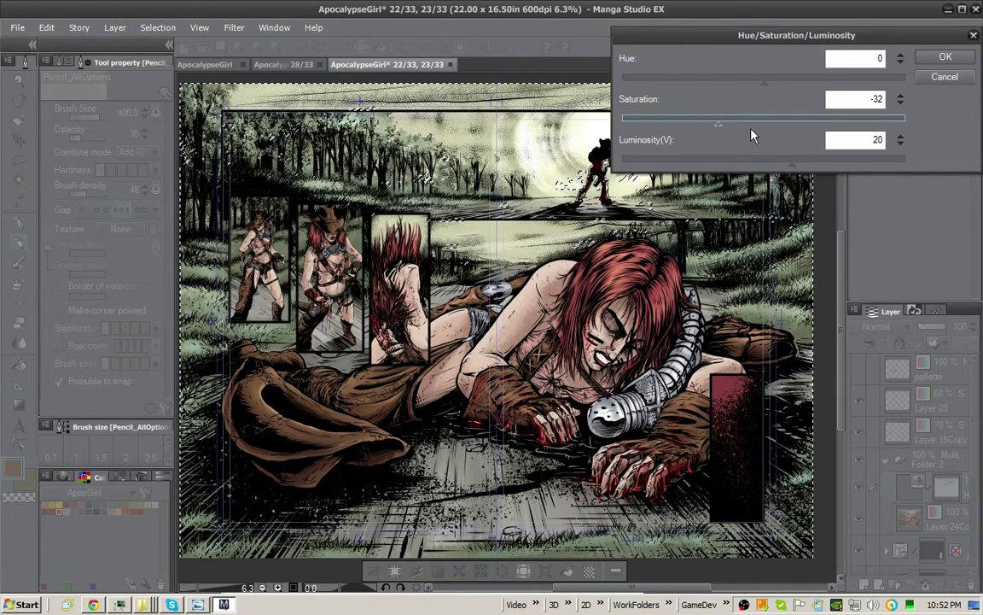
left_click(944, 76)
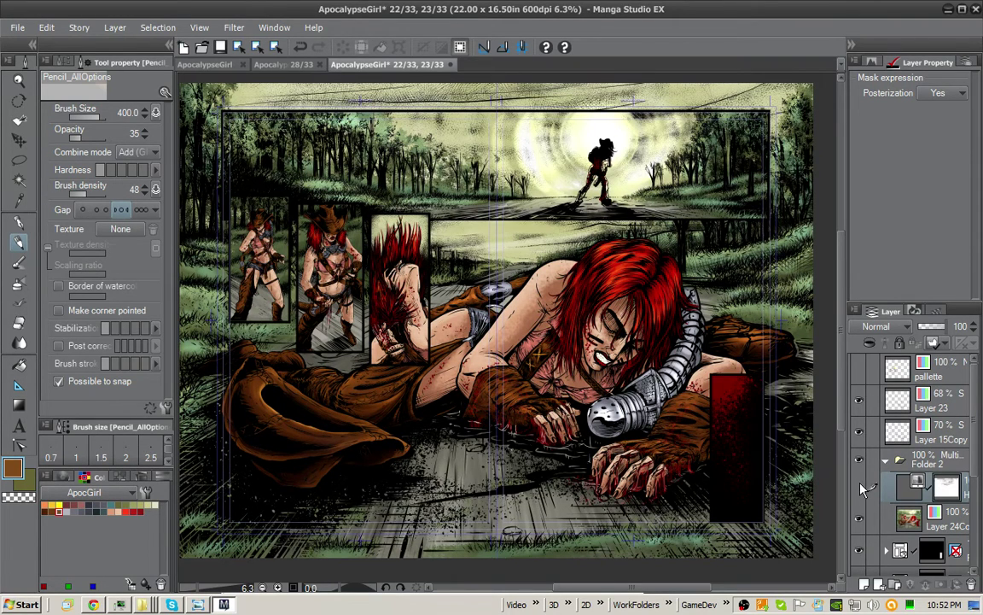
Step: Toggle the correction layer's visibility to compare the spread's colours with and without the adjustment
left_click(861, 489)
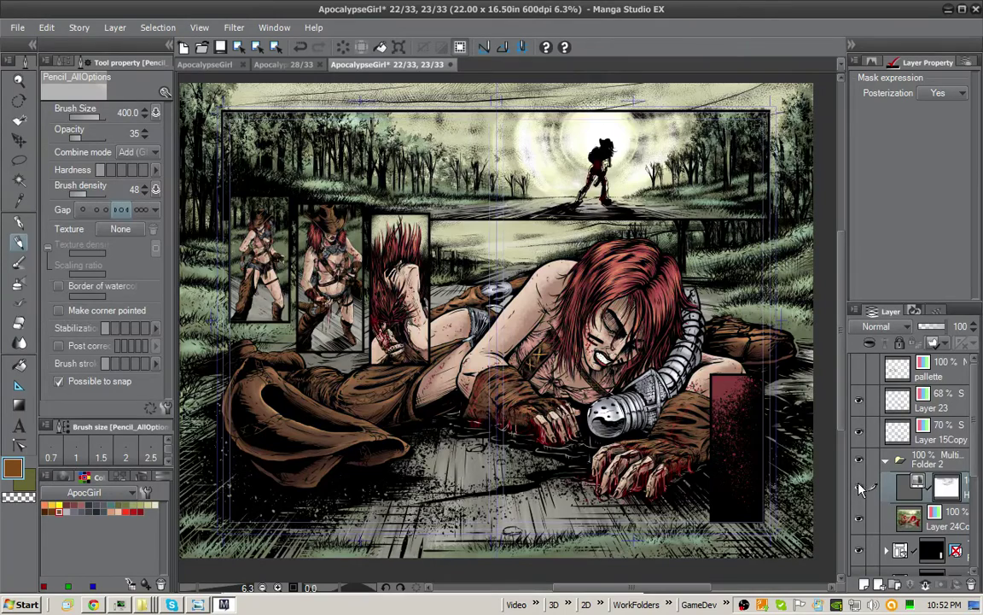
left_click(861, 488)
left_click(861, 488)
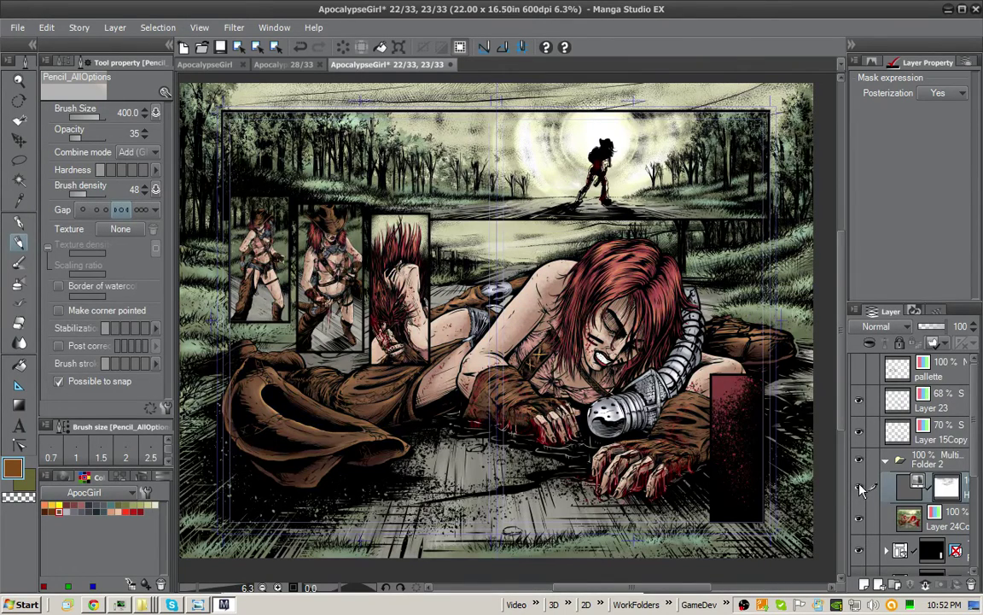